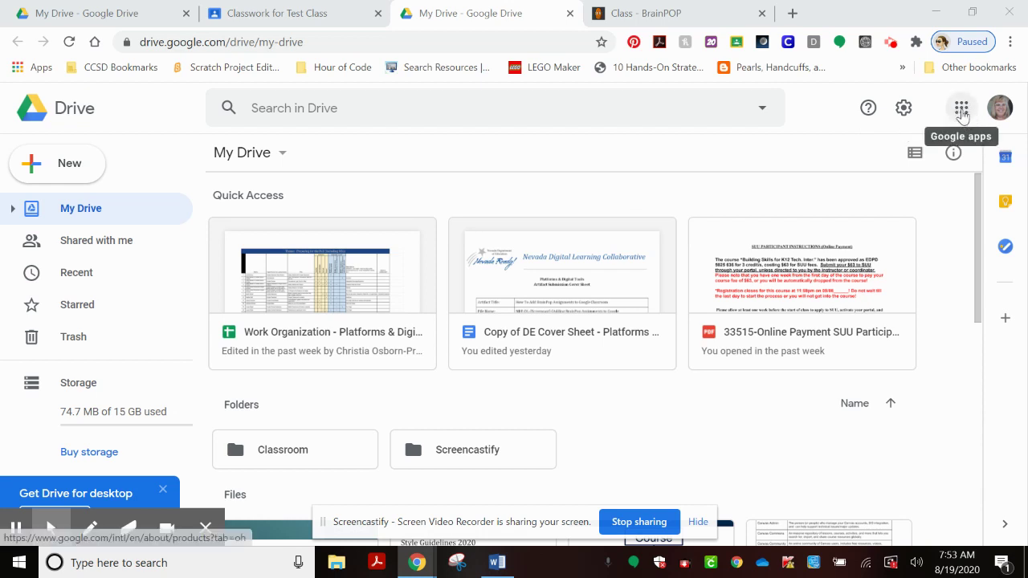
Switch from Google Drive to Google Classroom and open the Classwork page of Test Class.
left_click(963, 114)
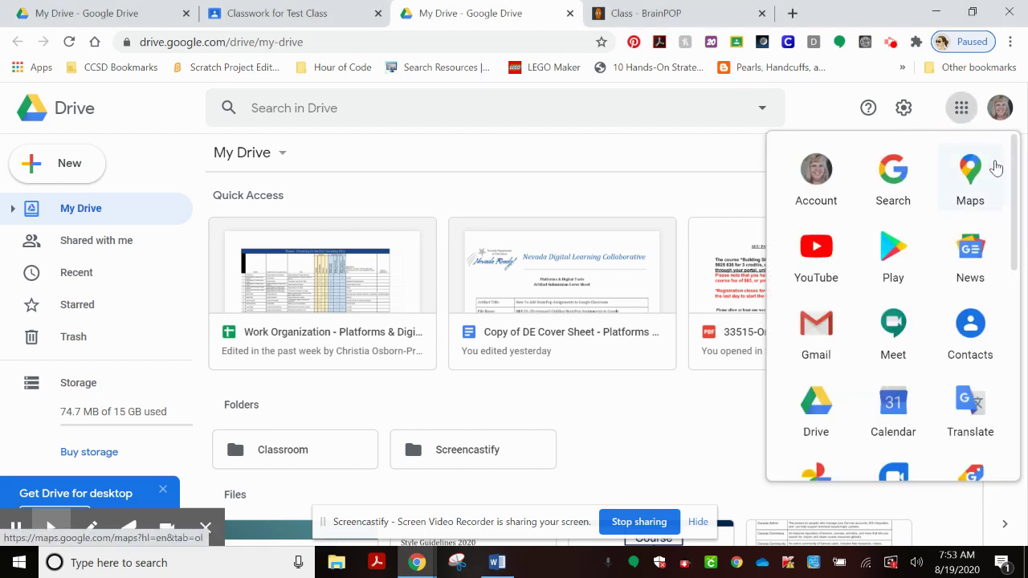
middle_click(1005, 161)
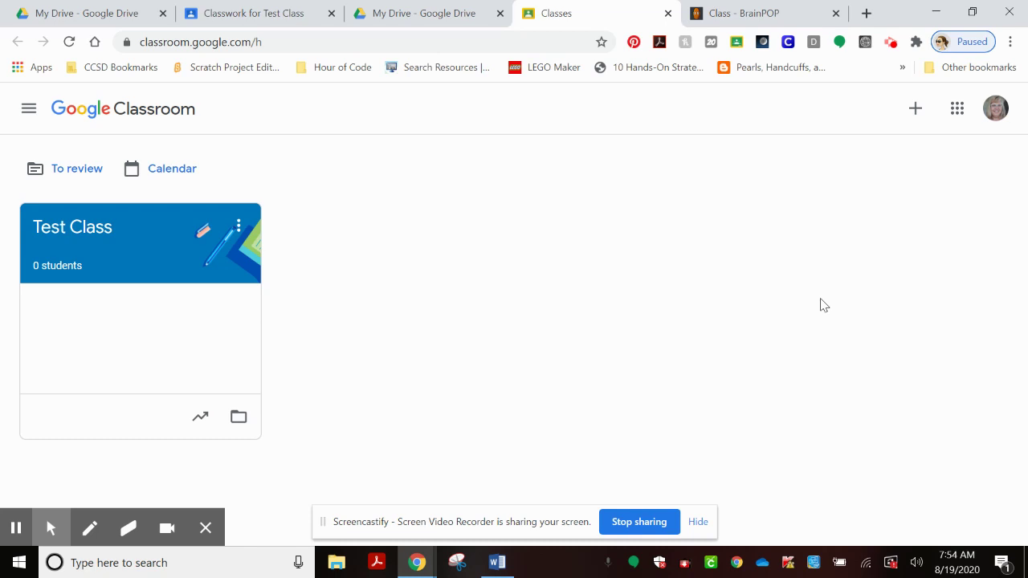
left_click(95, 229)
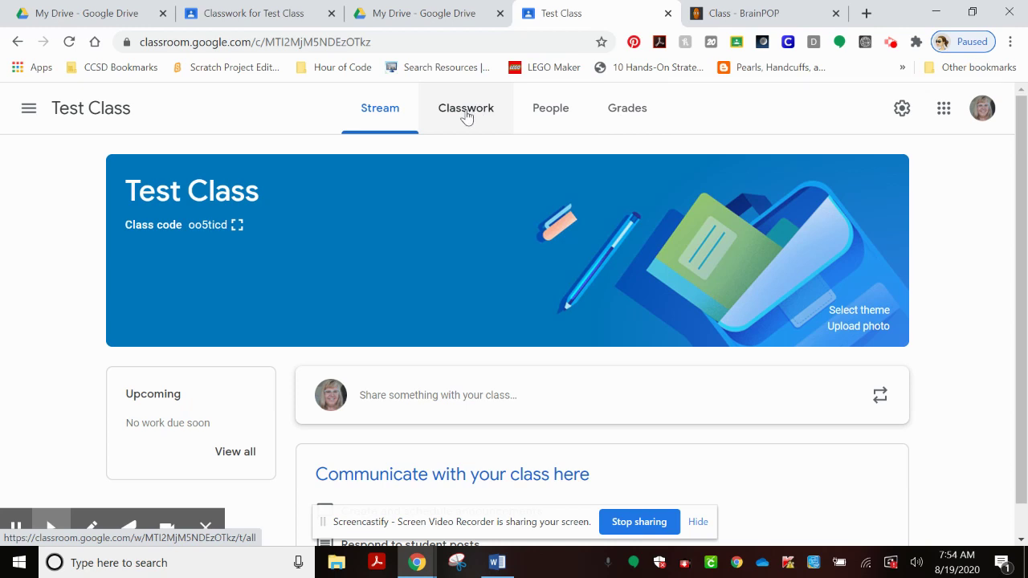
left_click(466, 112)
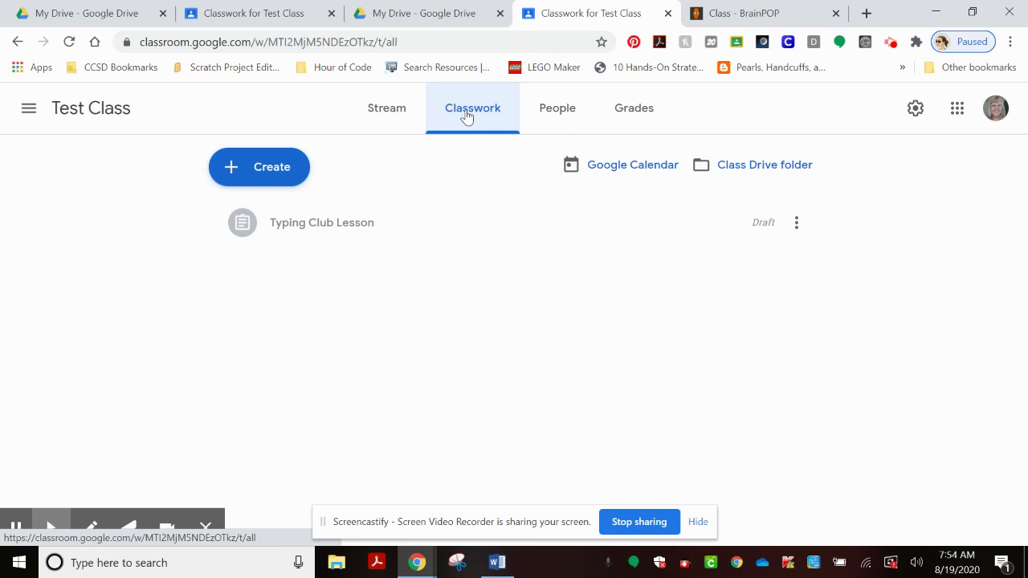
Create a new assignment in Test Class with the title "Back to School 2020".
left_click(266, 170)
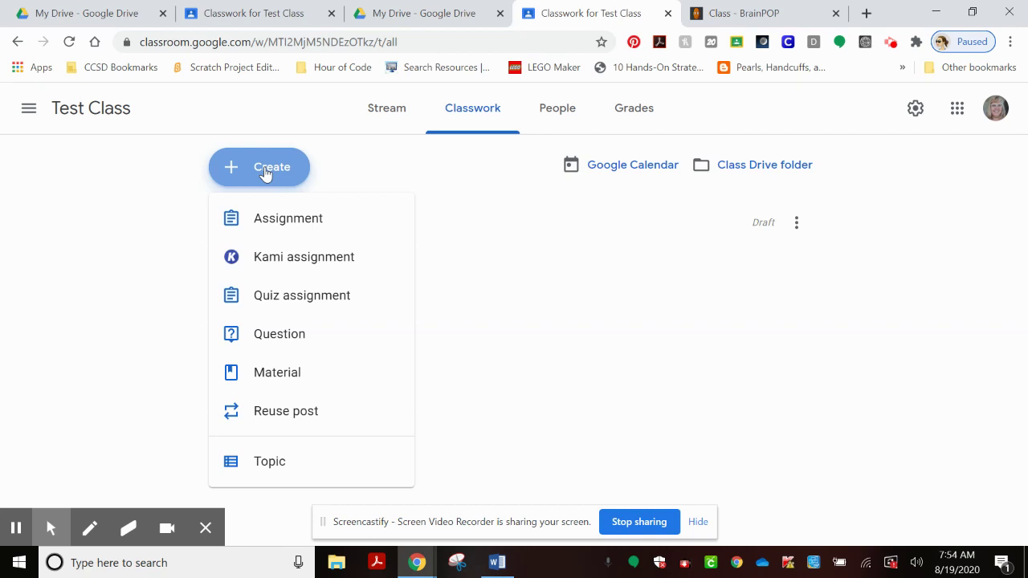
left_click(281, 220)
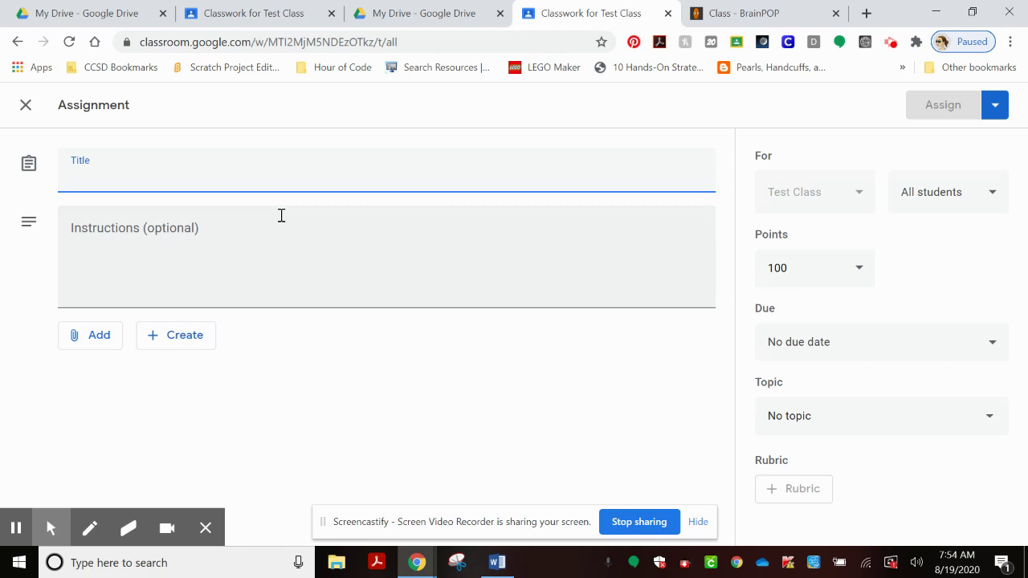
type("Ba")
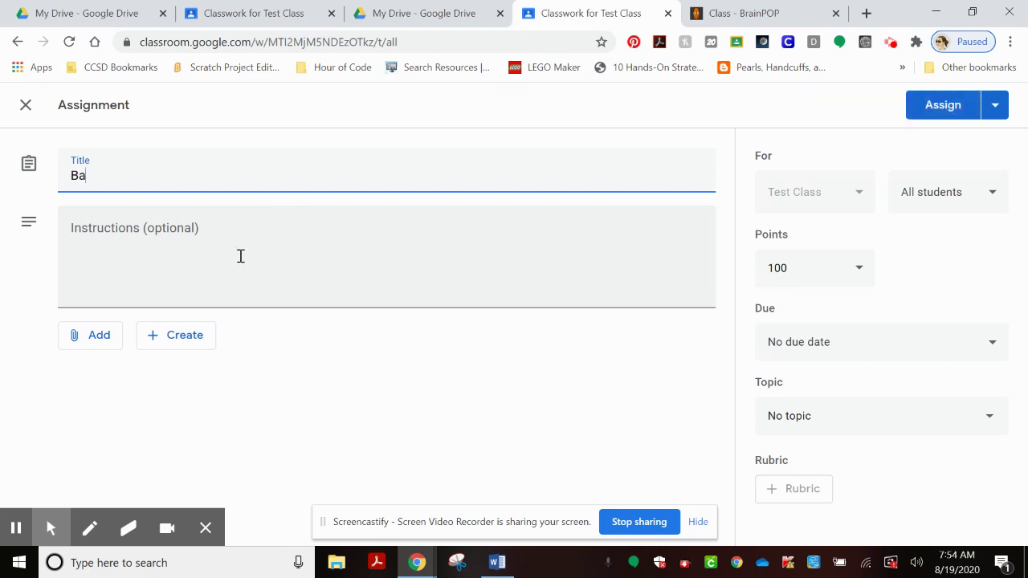
type("ck to School 2020")
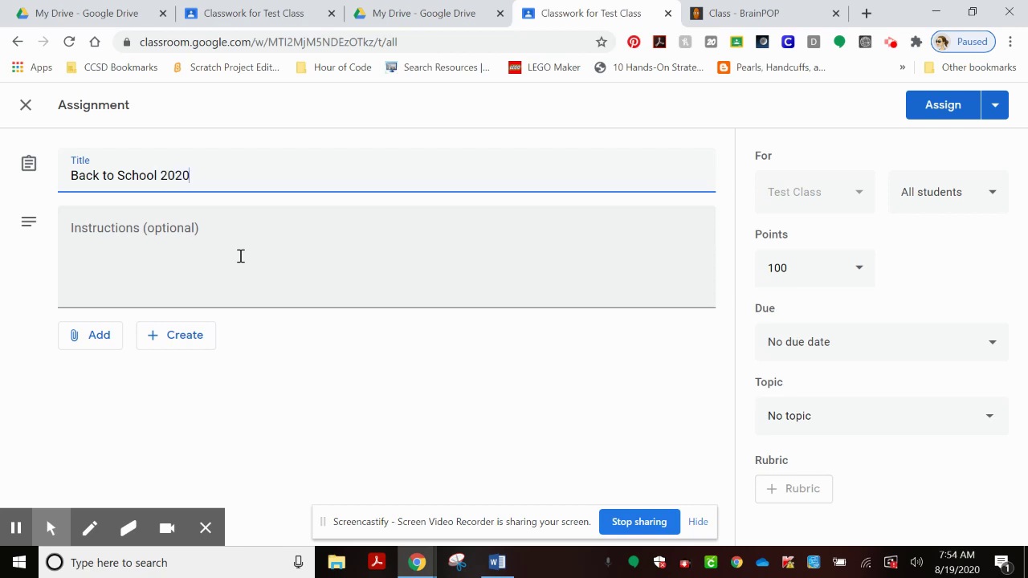
Add the instructions "View the Brainpop movie, and then review the quiz. Be prepared to talk about your Feelings about school this year on our next zoom.".
left_click(100, 225)
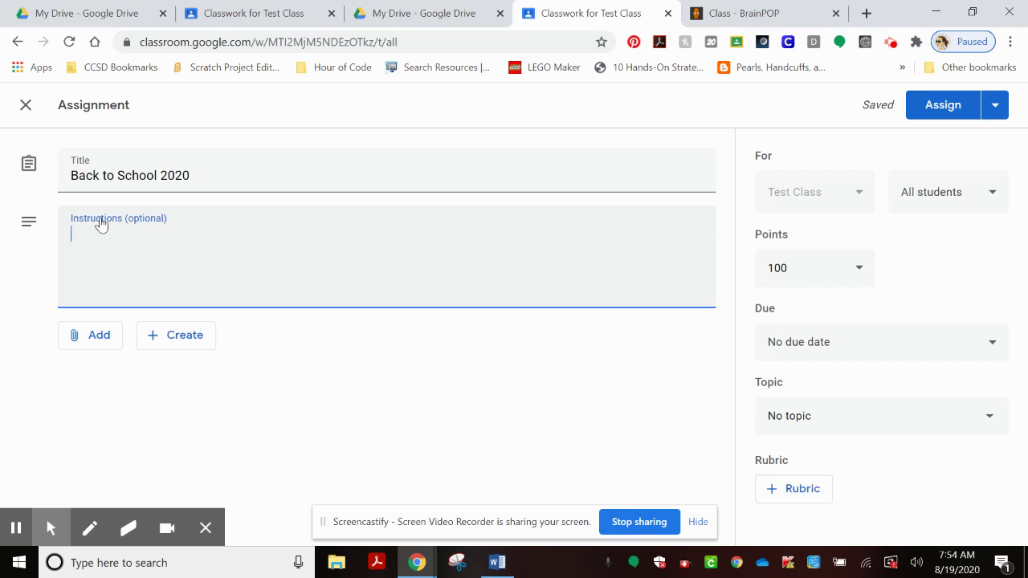
type("View the Brainpop movie, and then review the quiz. Be prepared to talk about your Feelings about school this year on our next zoom.")
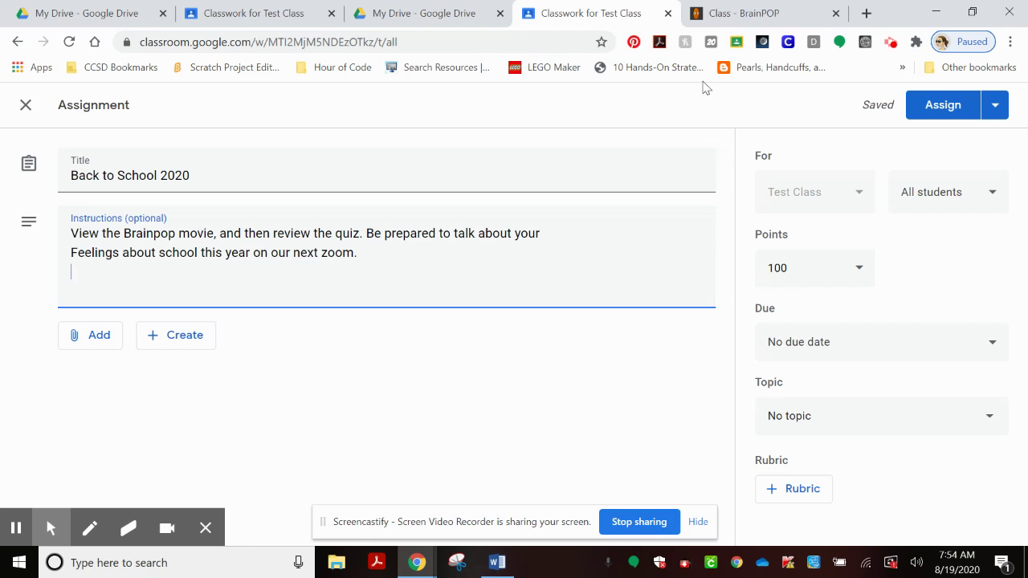
Switch to BrainPOP and start a new assignment from the "Group 4 - 5th grade" class page.
left_click(750, 14)
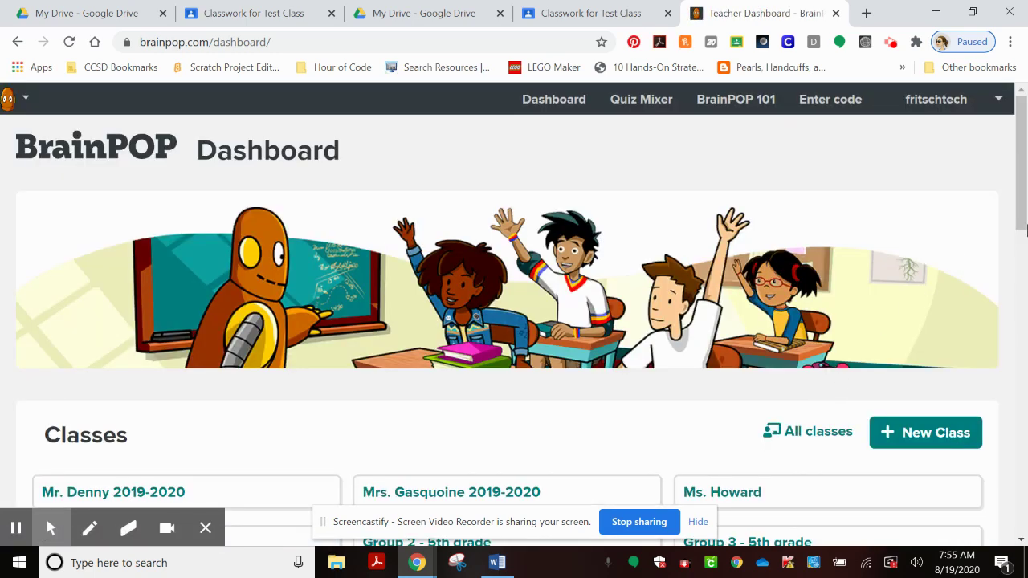
left_click_drag(1017, 203, 1024, 276)
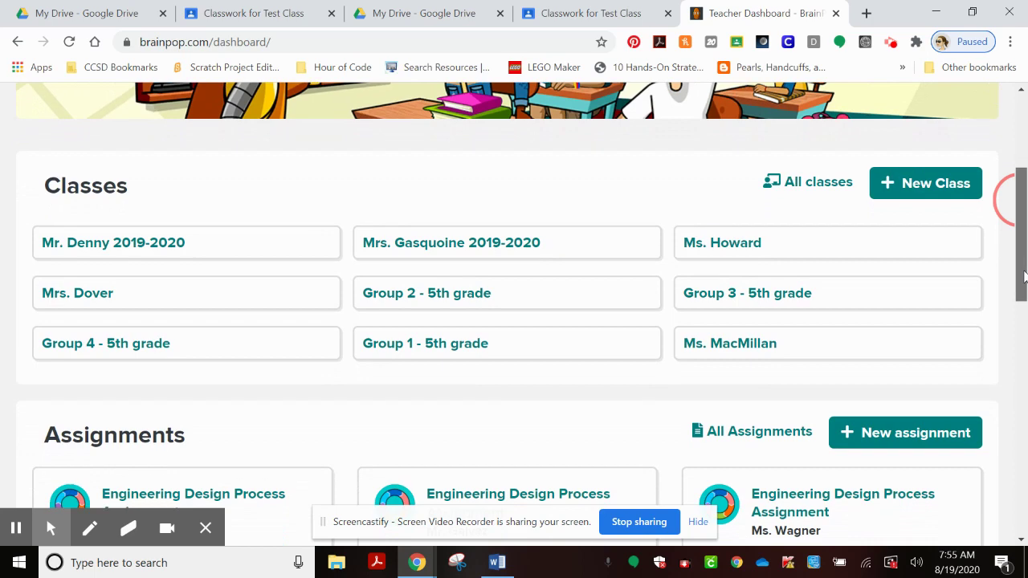
left_click(171, 351)
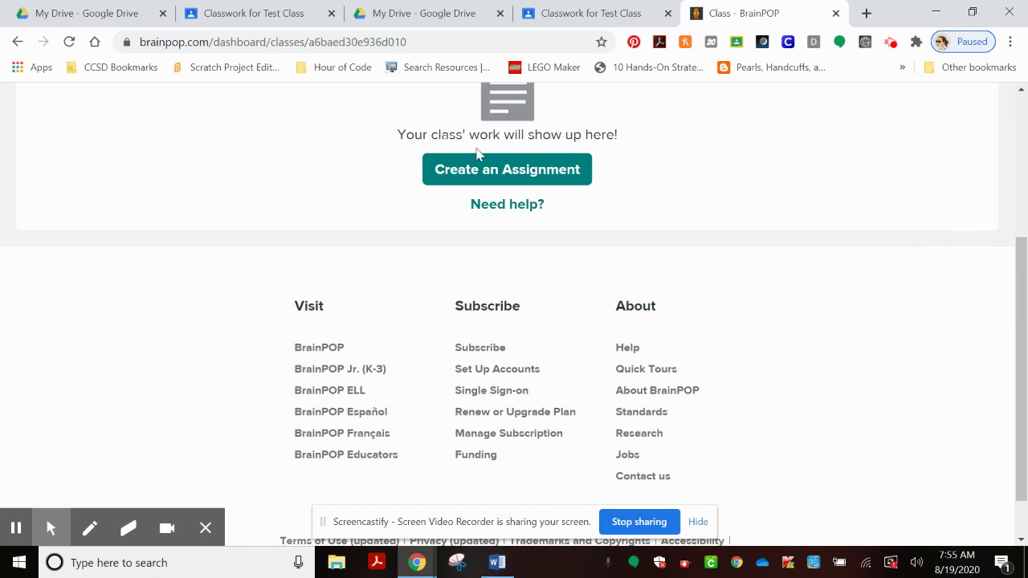
left_click(525, 164)
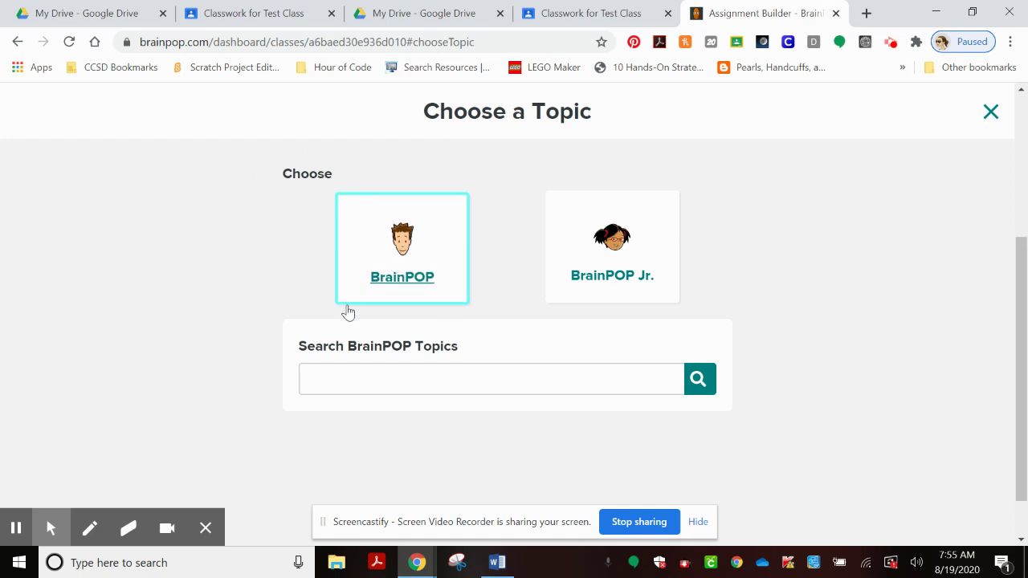
Search the BrainPOP topics for "Back" and choose "Back to School 2020" as the assignment's topic.
left_click(329, 373)
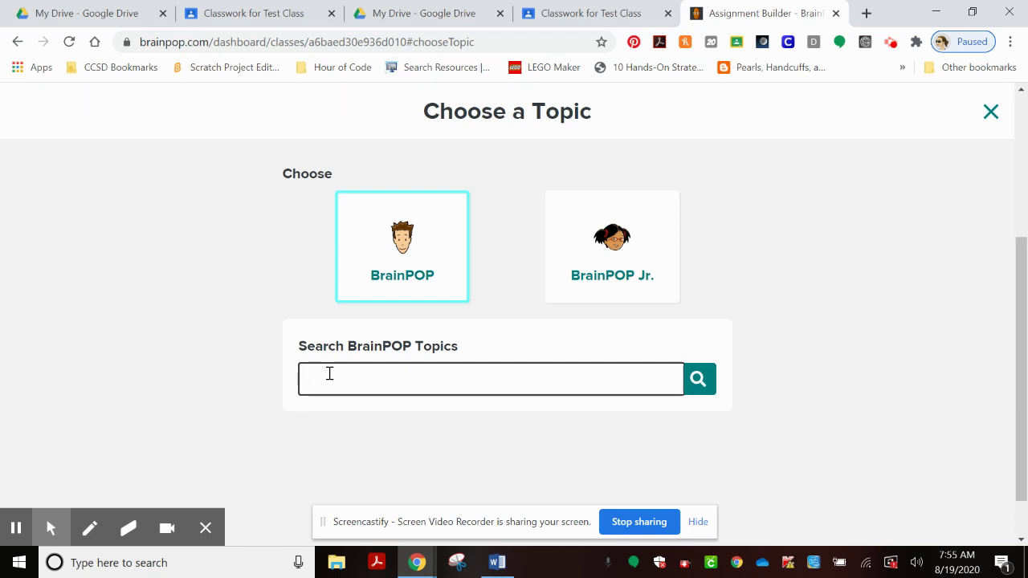
type("Back")
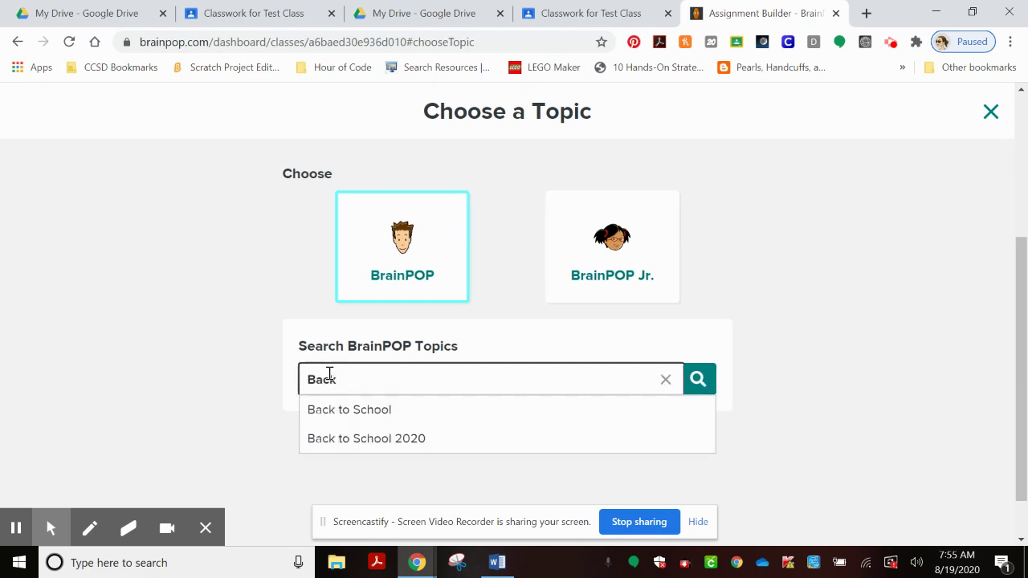
left_click(332, 440)
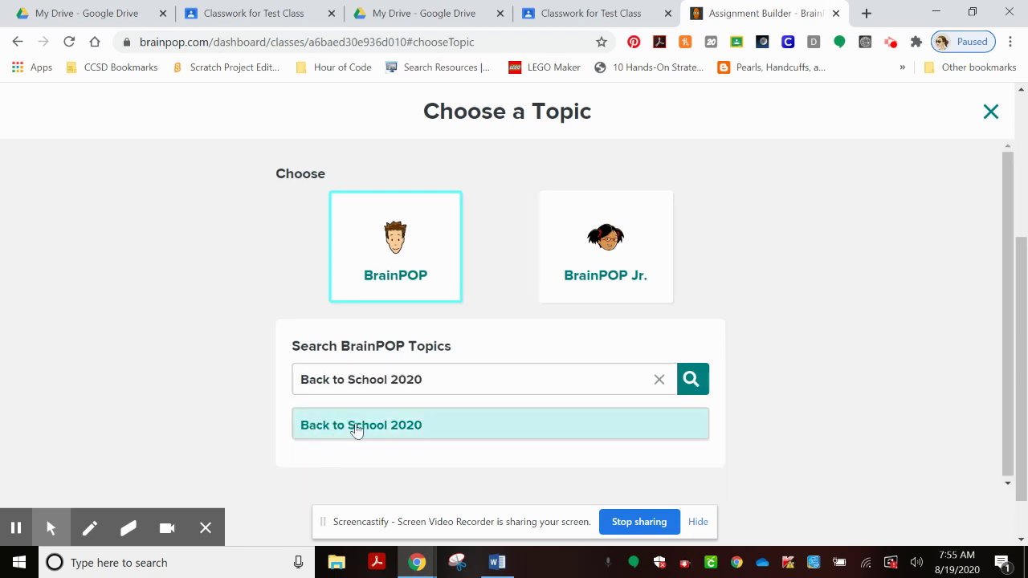
left_click(356, 428)
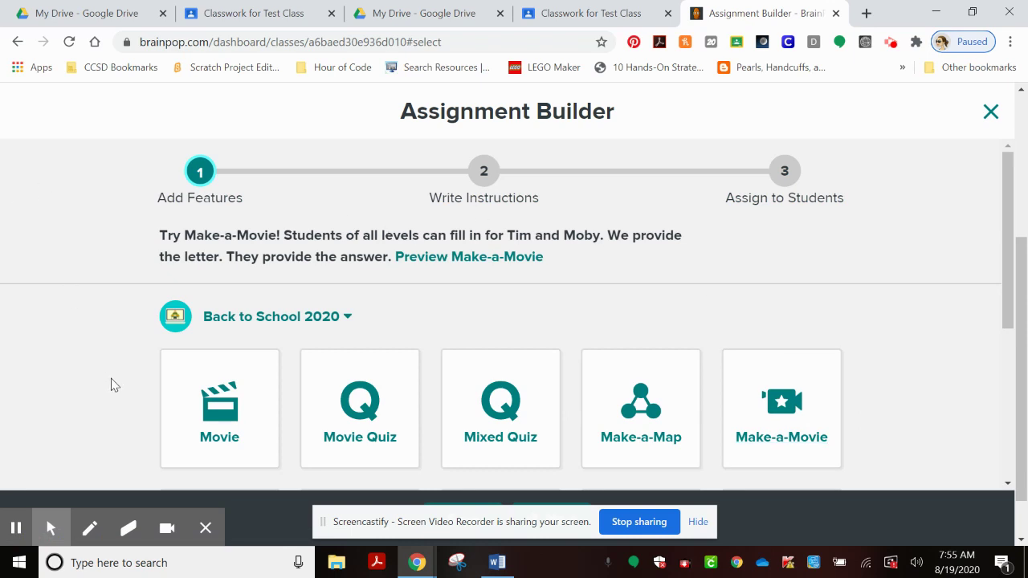
Add the Movie and the review version of the Movie Quiz to the BrainPOP assignment.
left_click(227, 410)
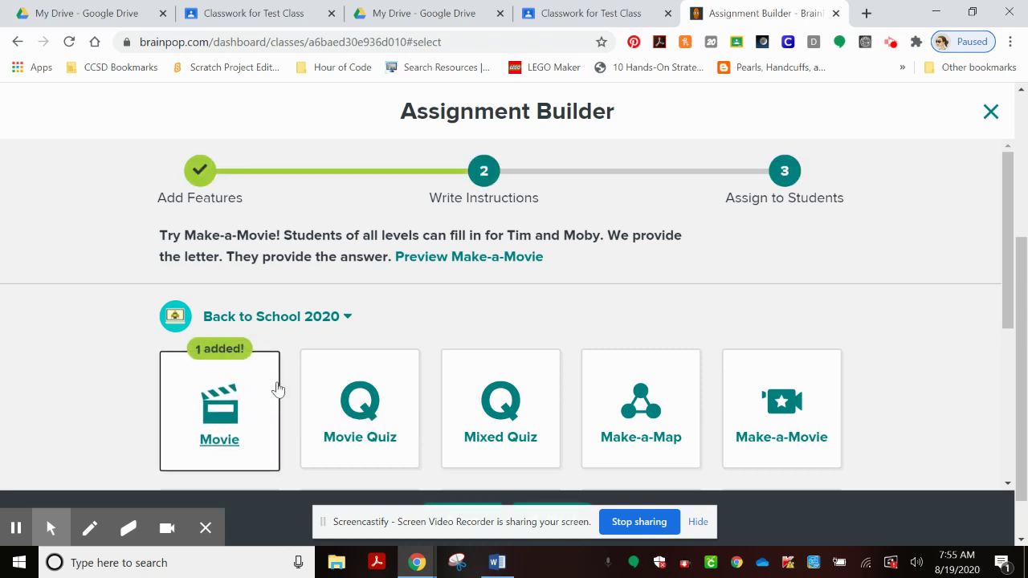
left_click(359, 406)
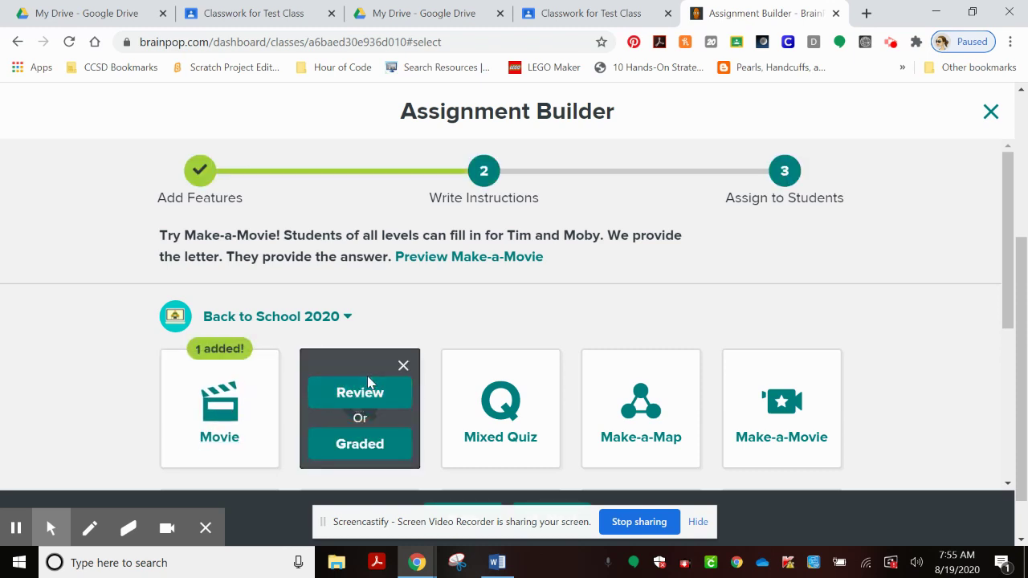
left_click(368, 400)
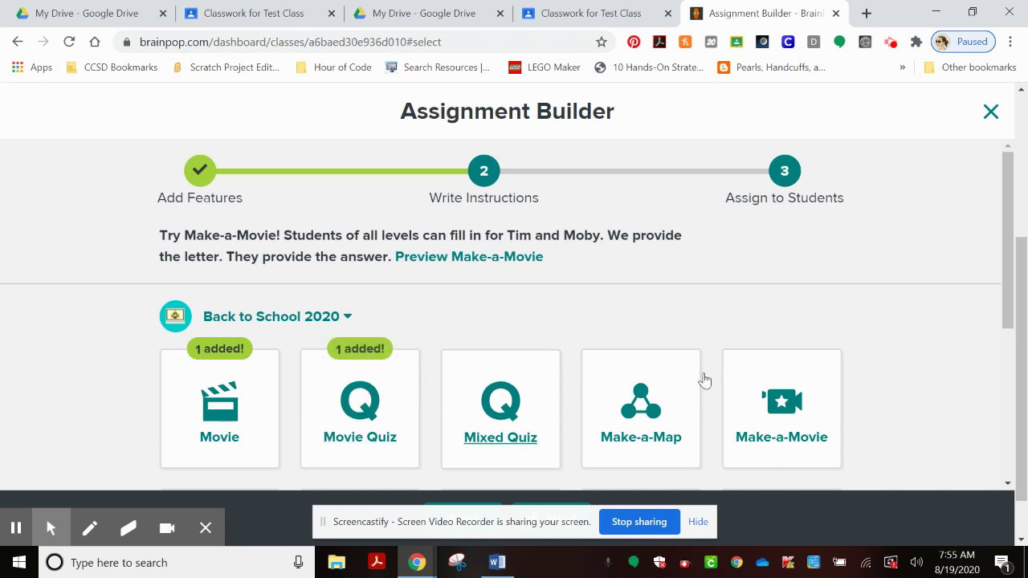
Proceed to writing instructions for the BrainPOP assignment and enter "See Google Classroom Assignment.".
left_click(566, 509)
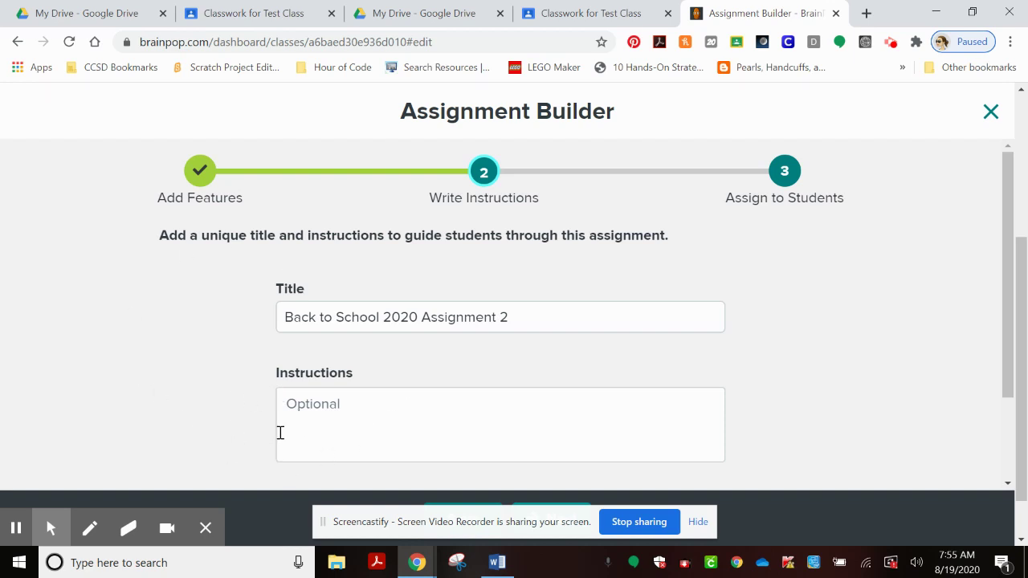
left_click(308, 411)
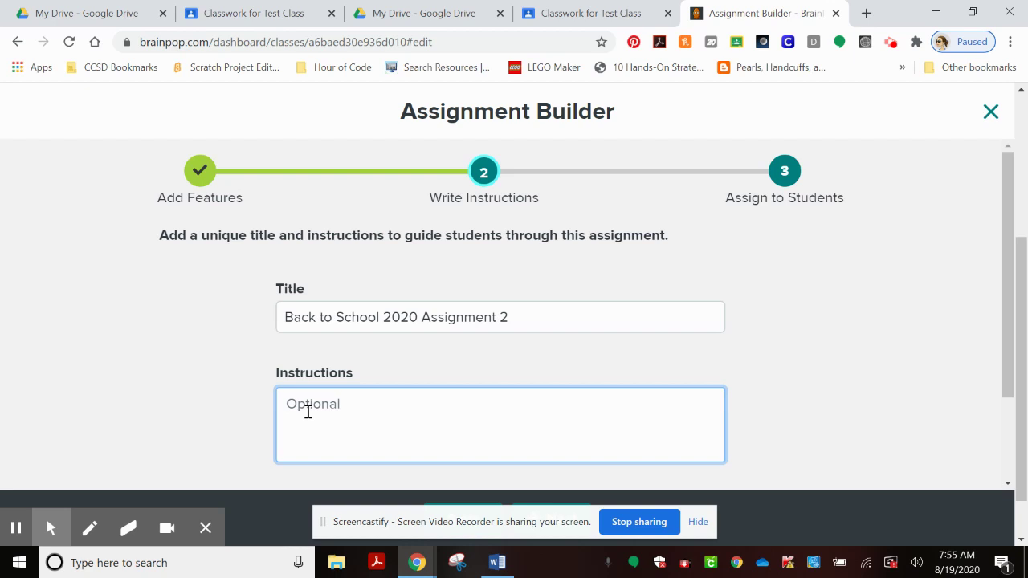
type("See Google Classroom Assignmen")
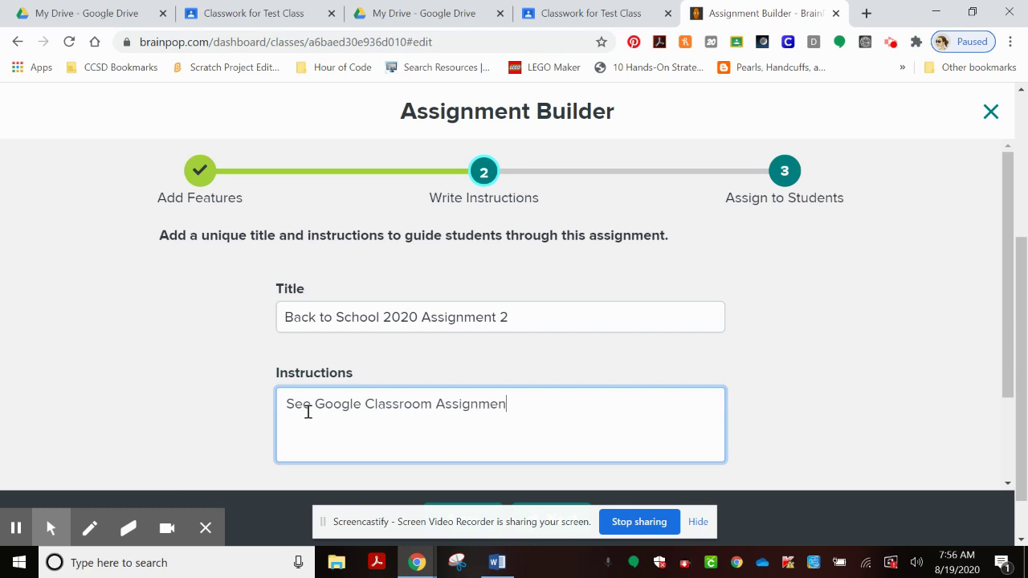
type("t.")
left_click_drag(1011, 183, 1006, 341)
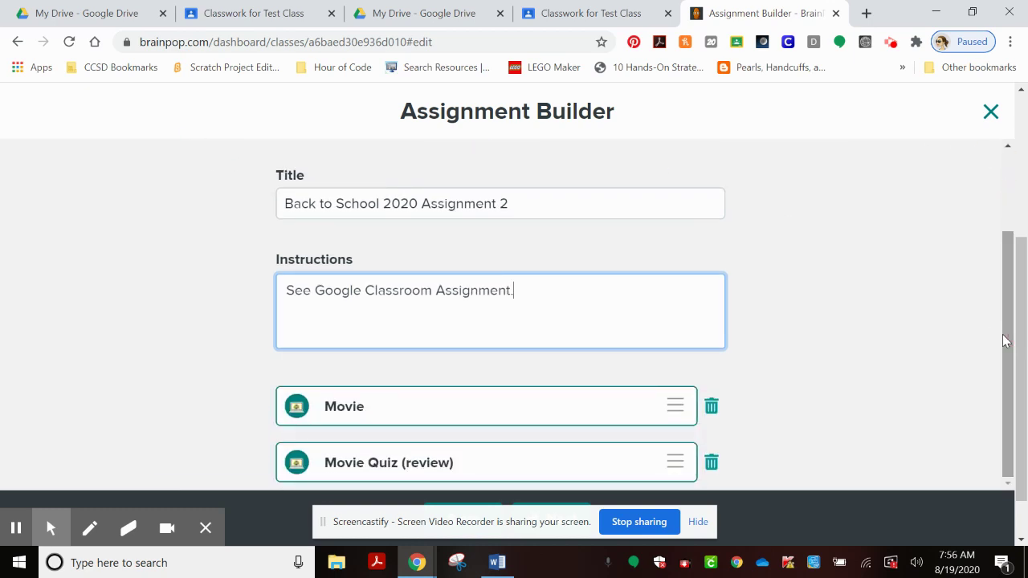
Assign the BrainPOP assignment to the "Group 4 - 5th grade" class without a due date.
left_click(559, 509)
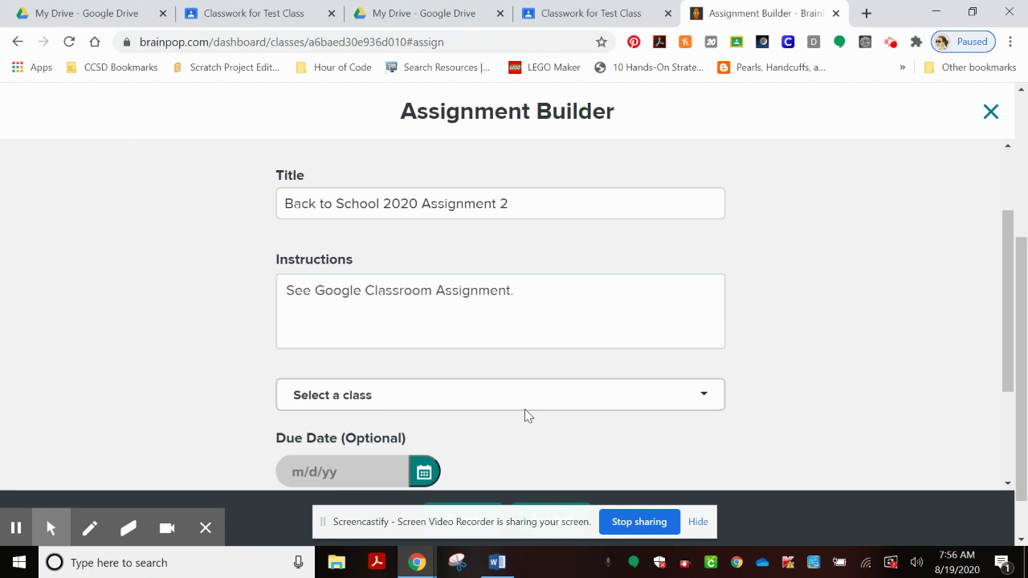
scroll(1010, 263, "down", 2)
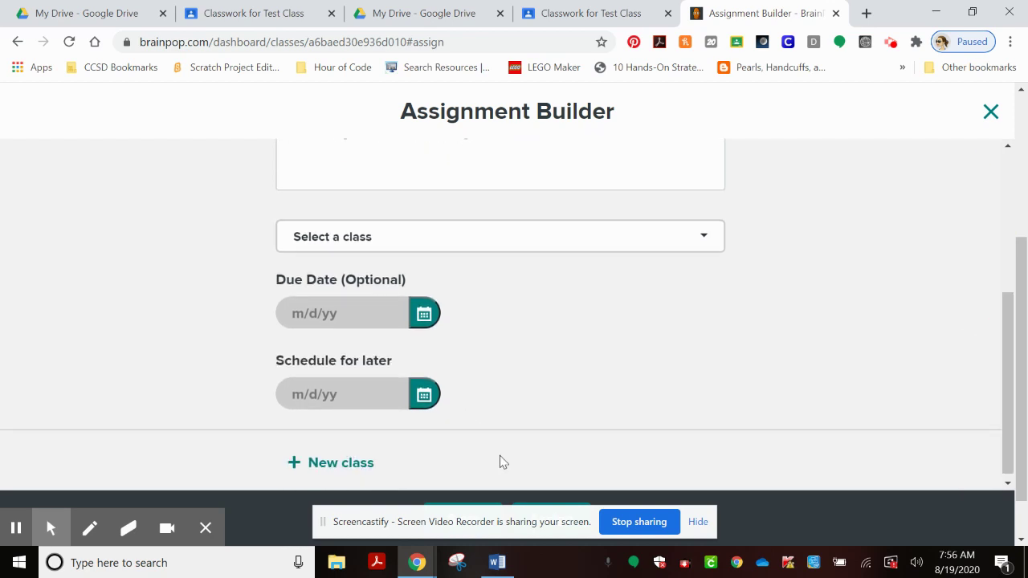
left_click(555, 510)
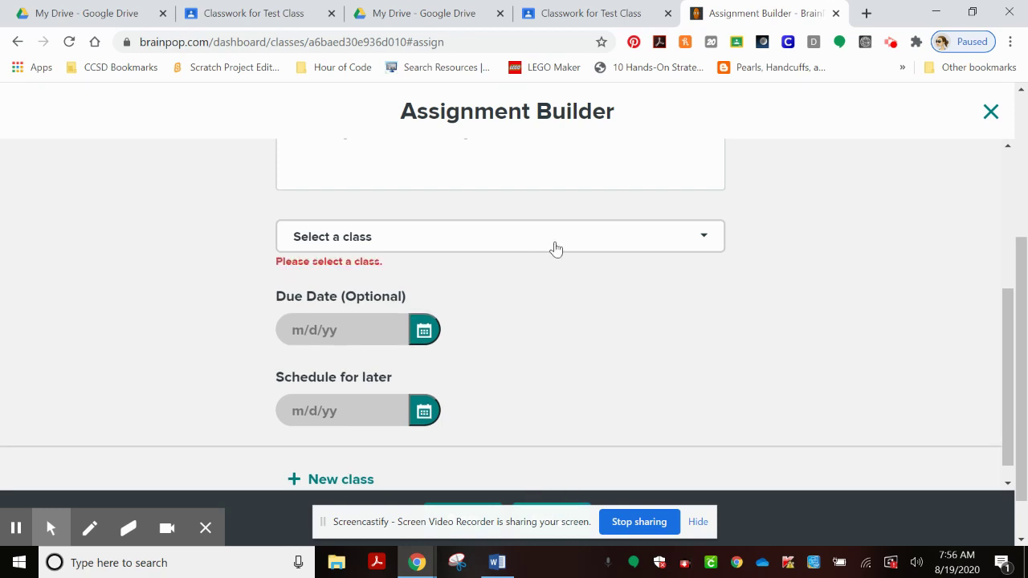
left_click(657, 237)
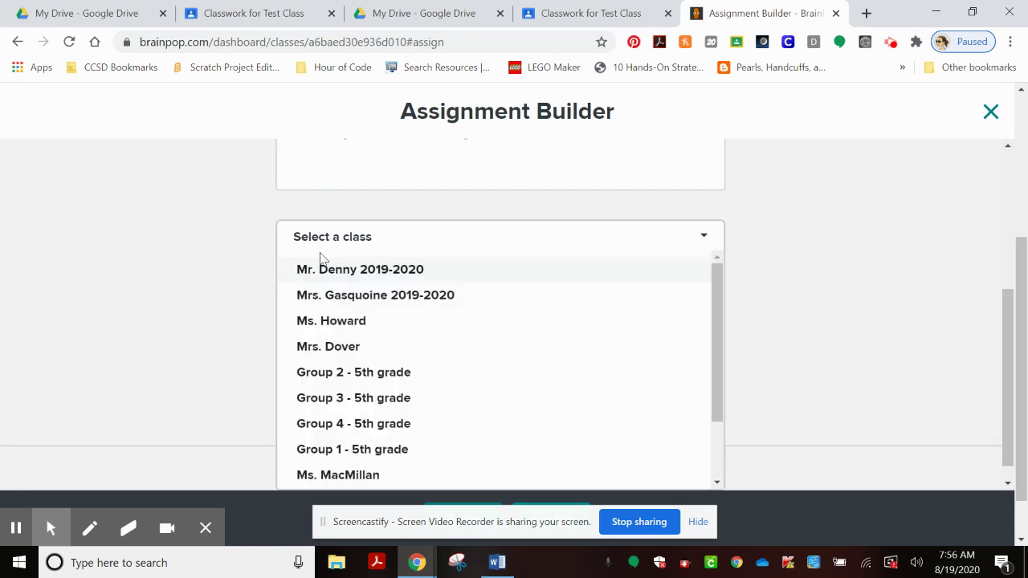
left_click(341, 421)
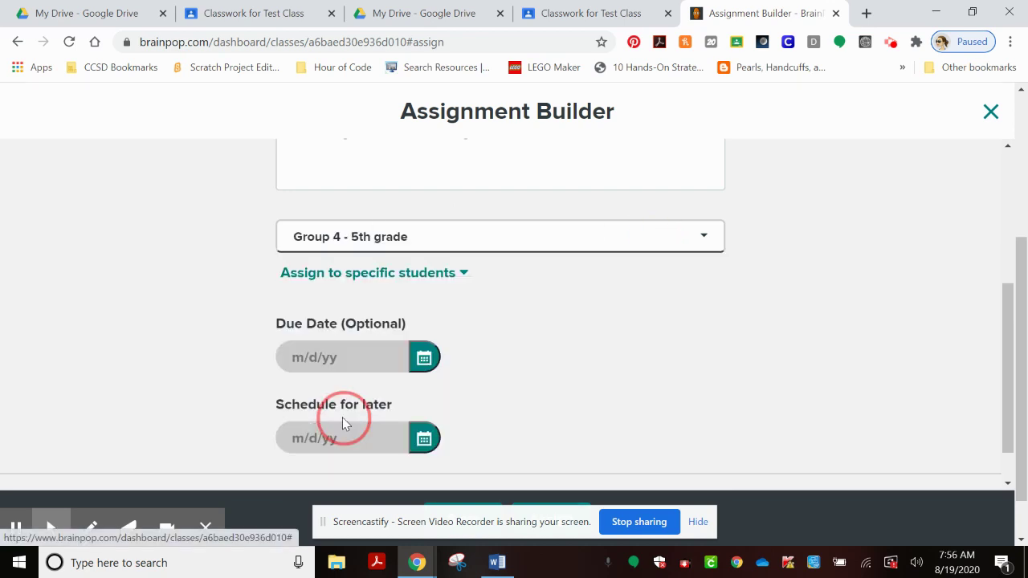
left_click(556, 511)
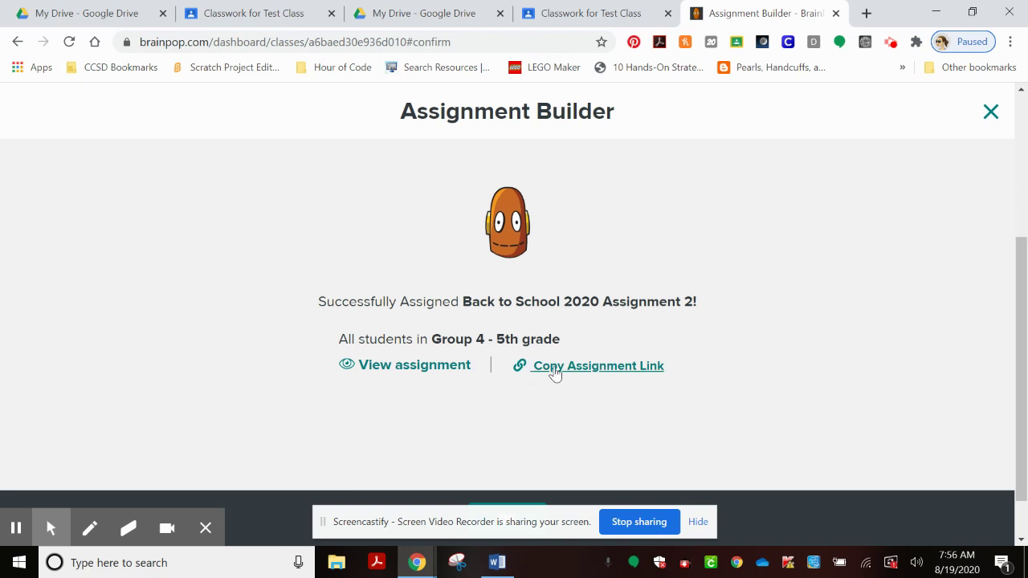
Copy the BrainPOP assignment link and attach it as a link to the "Back to School 2020" assignment in Google Classroom.
left_click(600, 369)
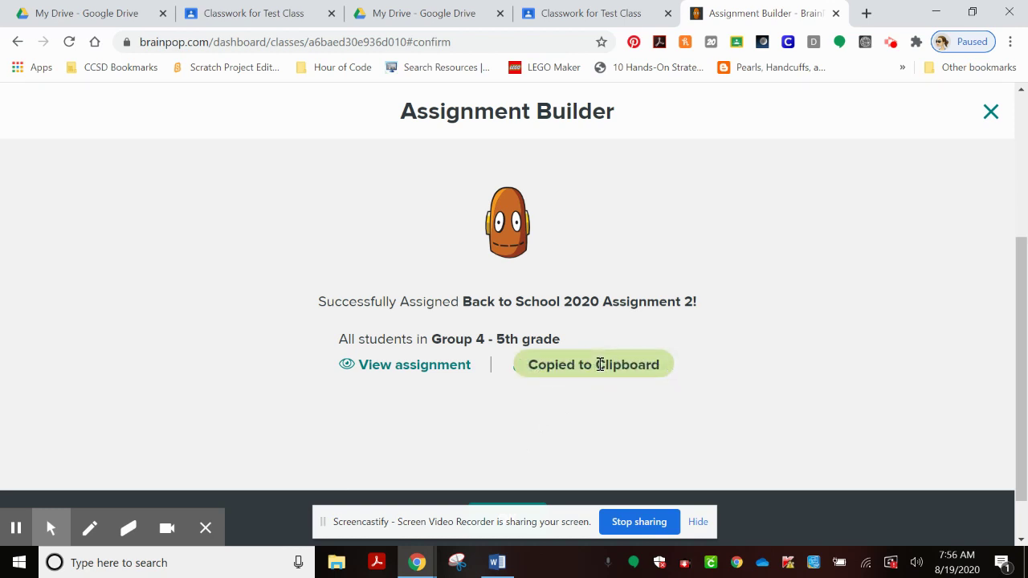
left_click(572, 11)
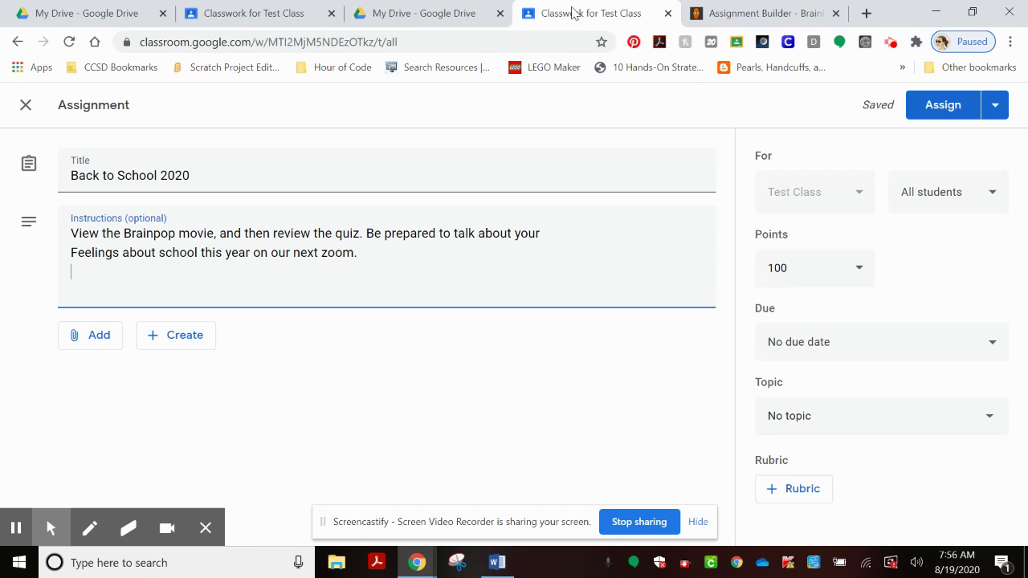
left_click(91, 349)
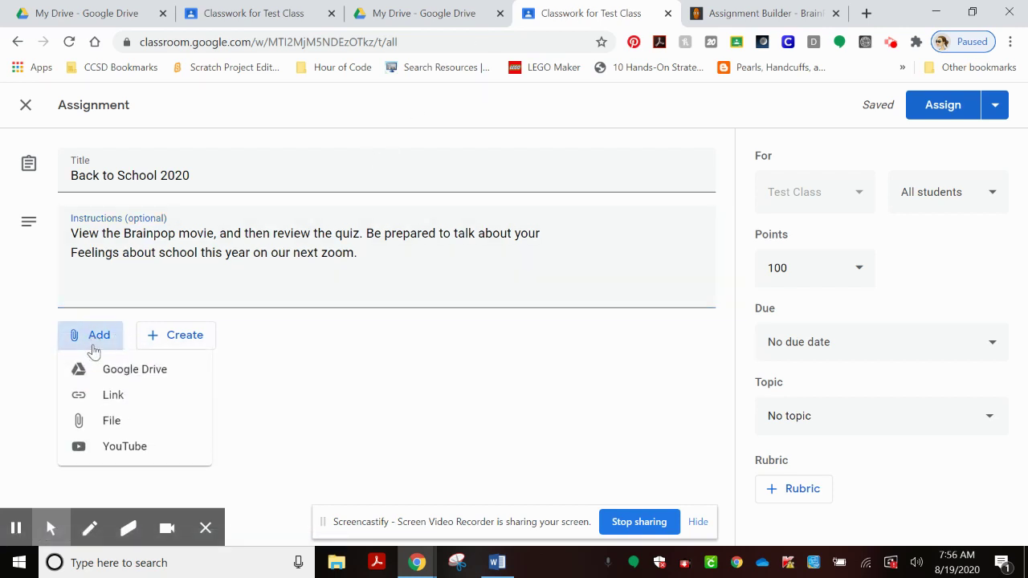
left_click(112, 396)
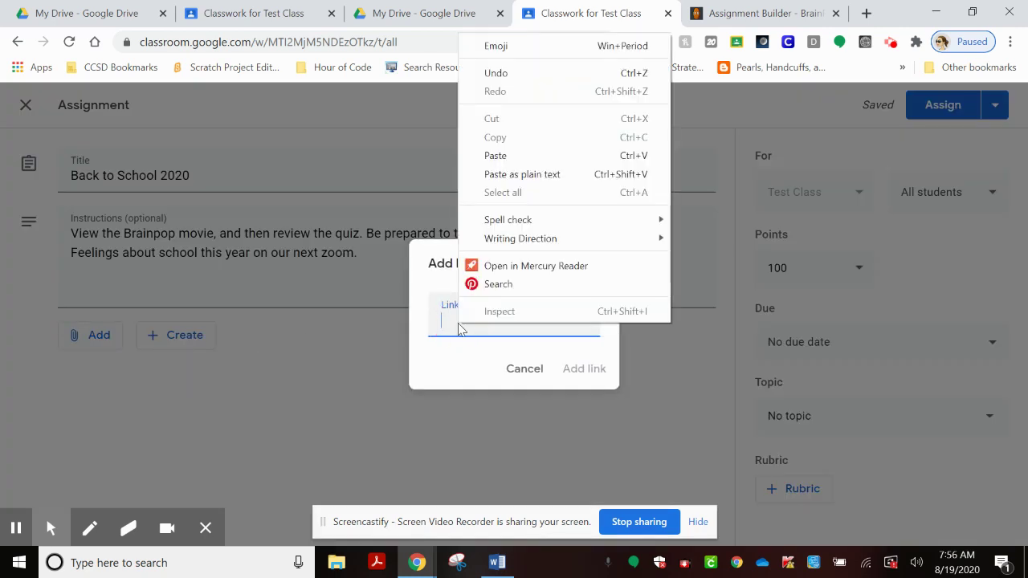
left_click(495, 156)
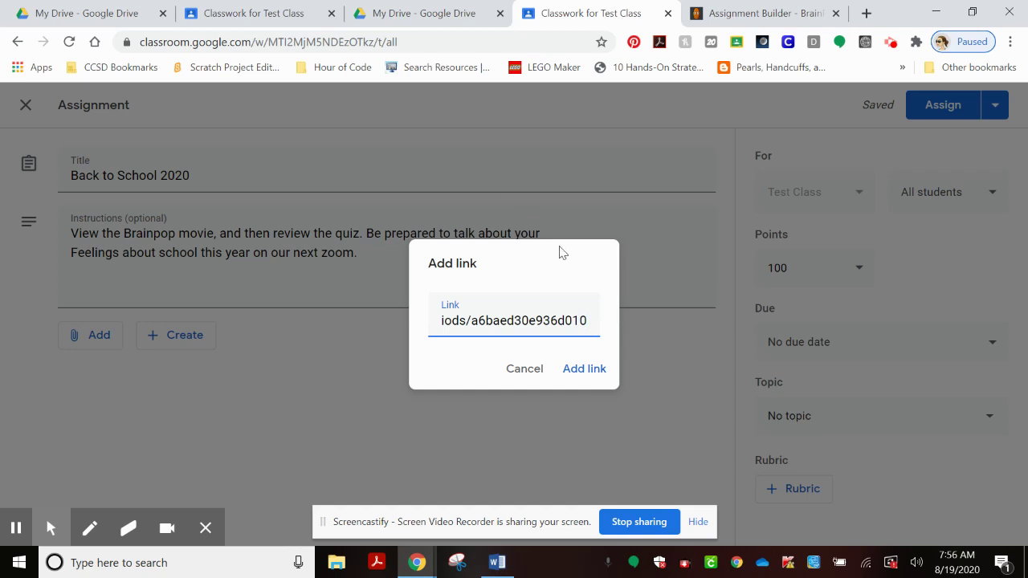
left_click(584, 370)
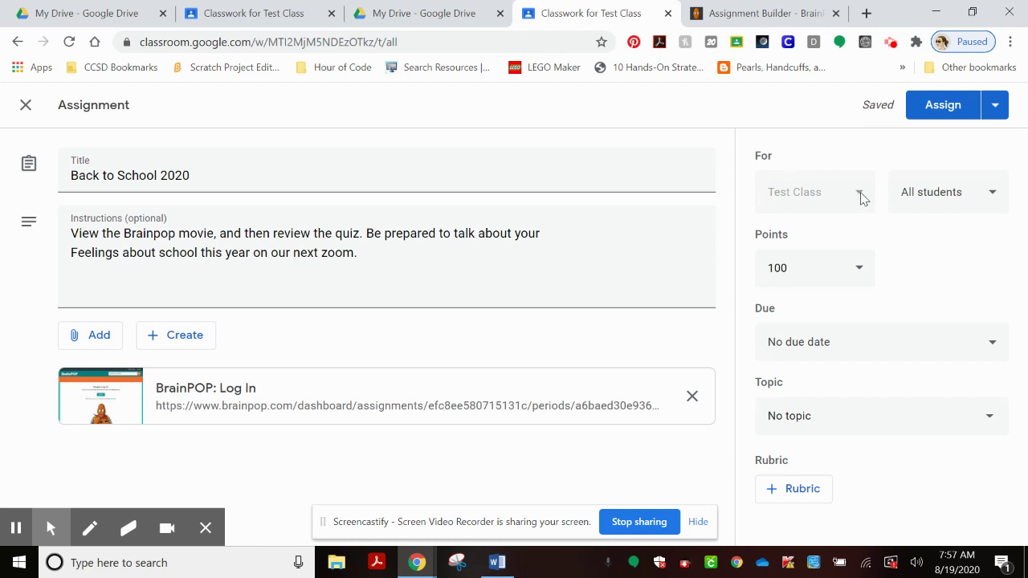
Set the "Back to School 2020" assignment's points to Ungraded and assign it to all students in Test Class.
left_click(863, 273)
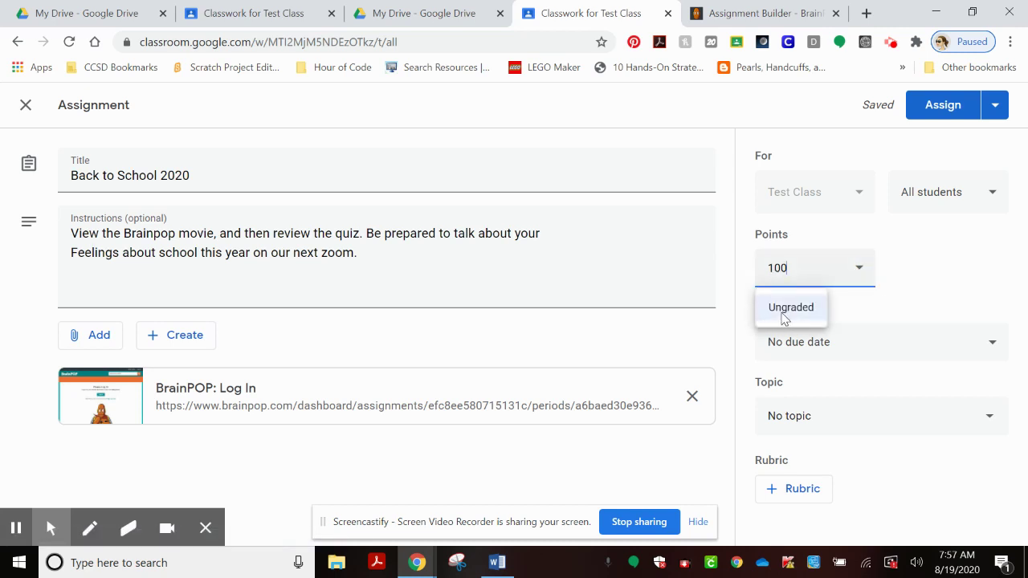
left_click(788, 310)
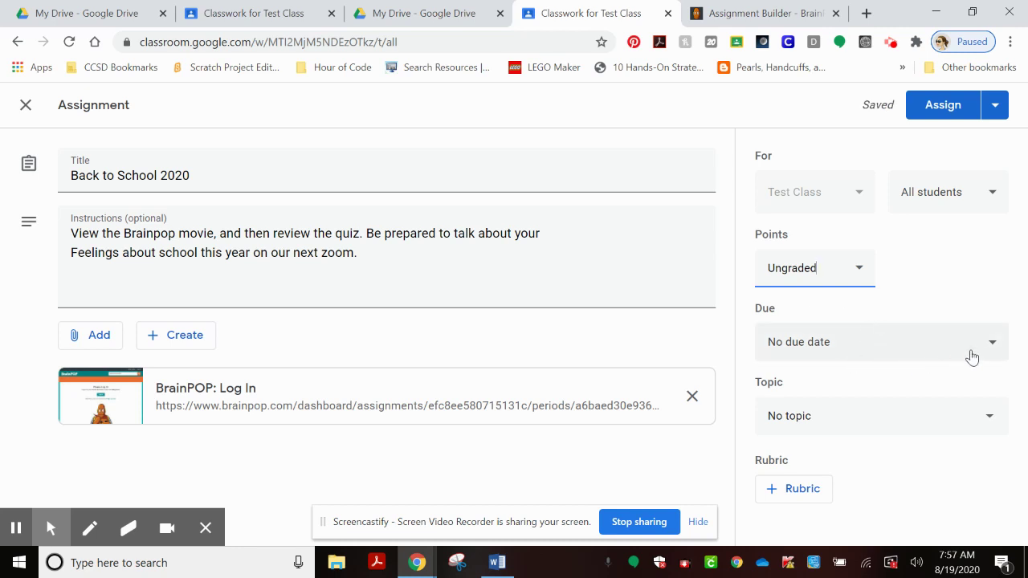
left_click(945, 107)
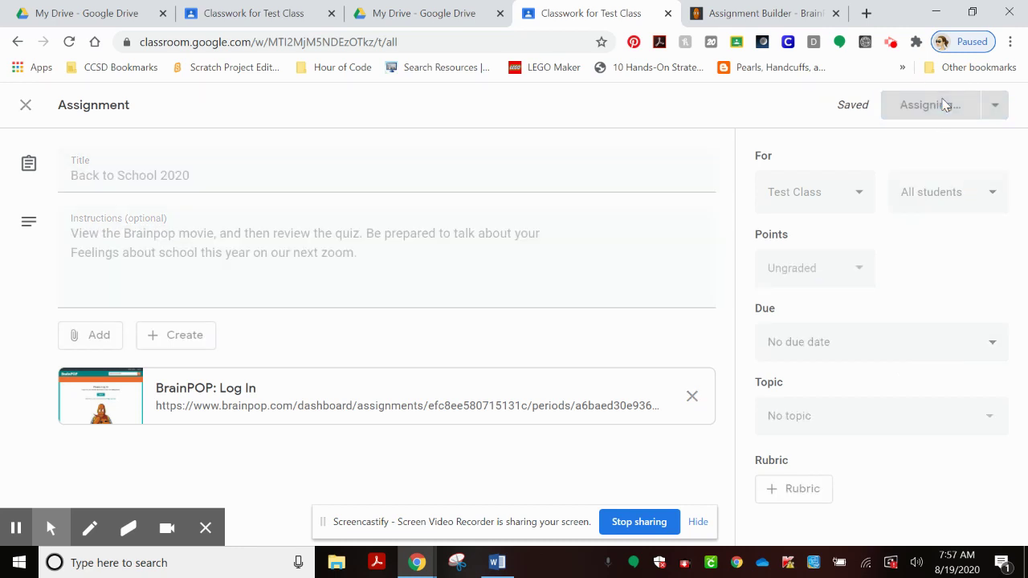